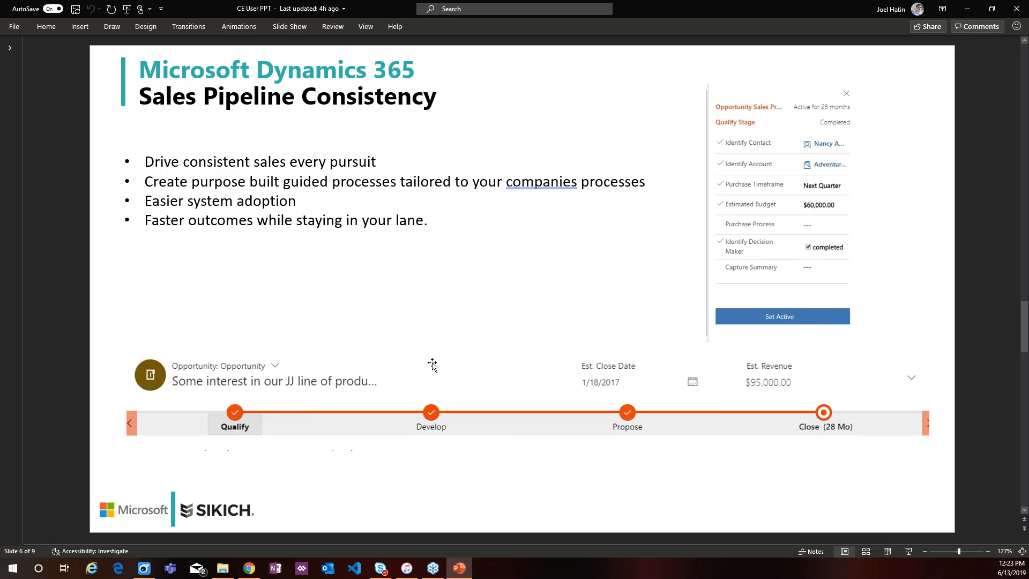
- Switch to Dynamics 365 in Chrome and open the pinned Adventure Works (sample) account from the Sales area
{"action": "left_click", "coordinate": [247, 569]}
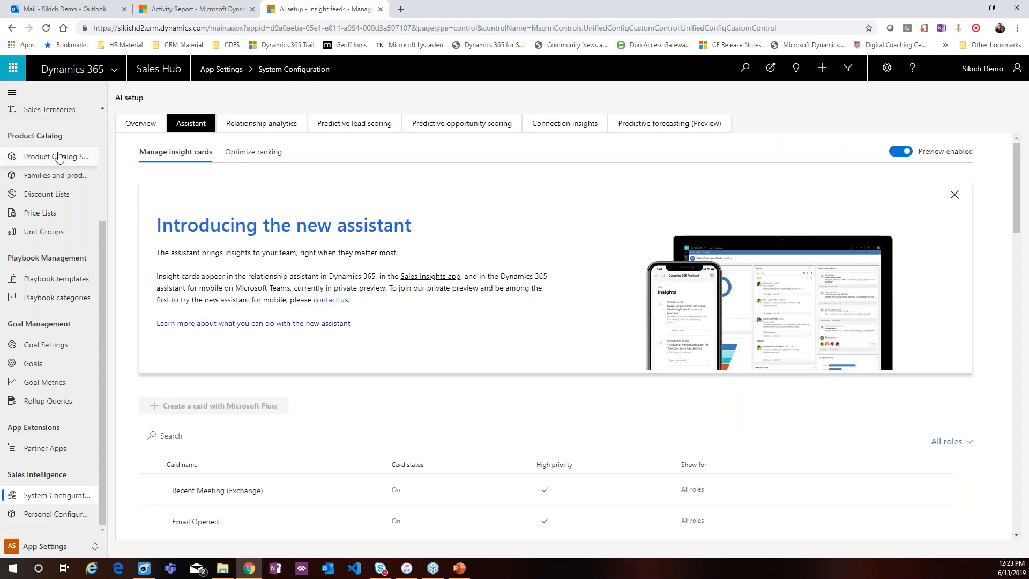
{"action": "left_click", "coordinate": [57, 546]}
{"action": "left_click", "coordinate": [54, 488]}
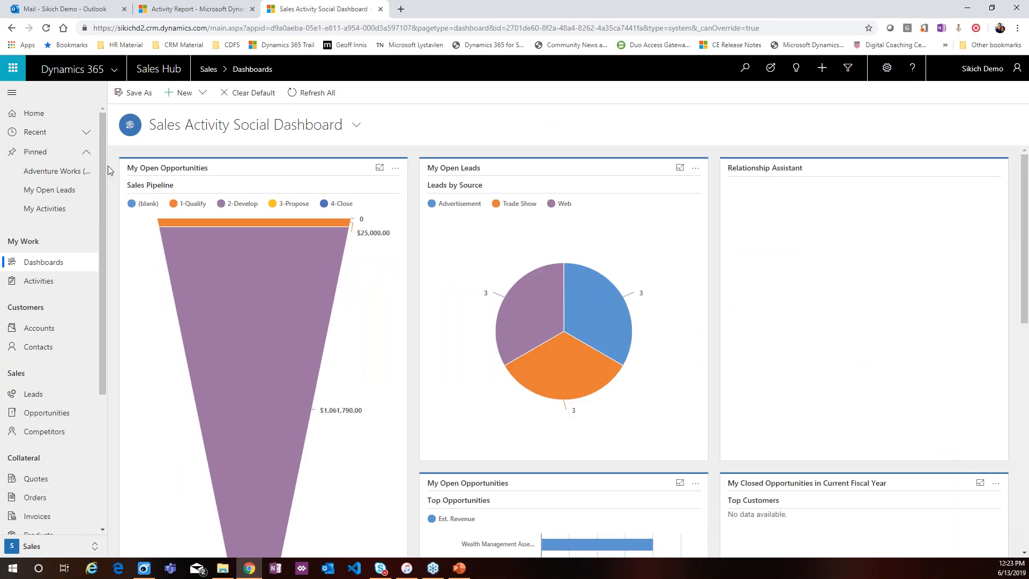
{"action": "left_click", "coordinate": [68, 172]}
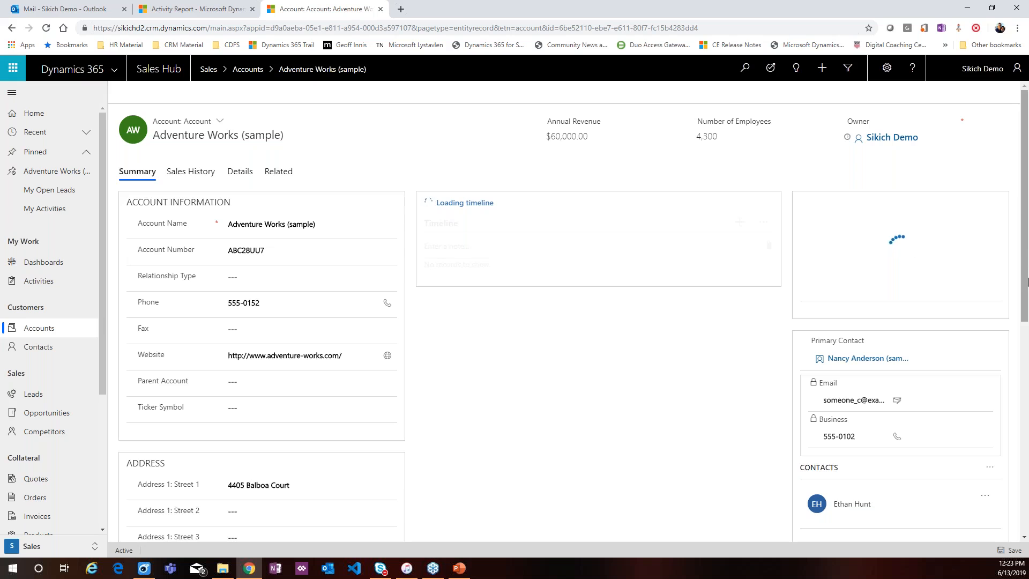
- Open the Adventure Works account's related opportunity about some interest in the JJ line of products
{"action": "scroll", "coordinate": [856, 318], "scroll_direction": "down", "scroll_amount": 3}
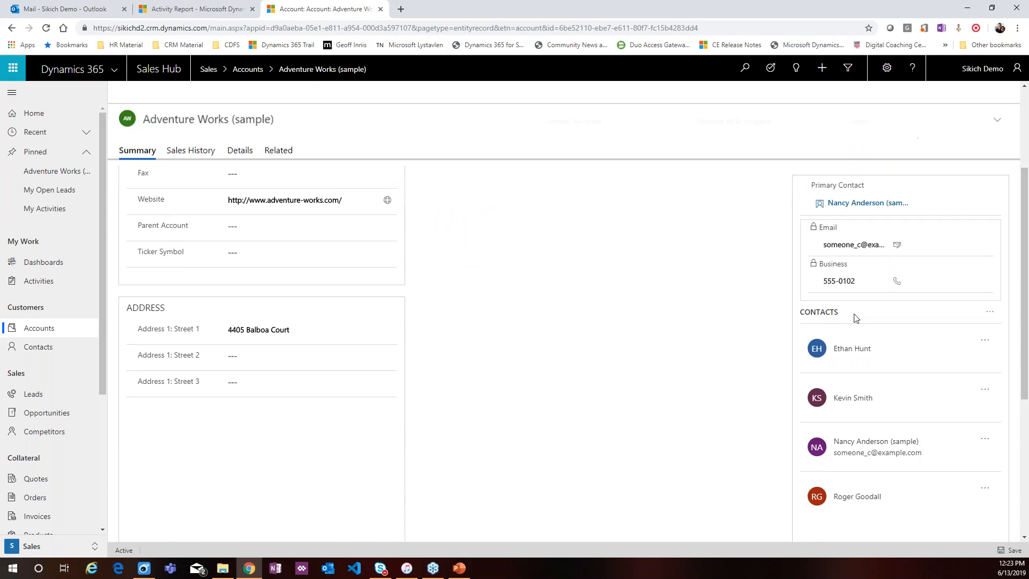
{"action": "scroll", "coordinate": [857, 320], "scroll_direction": "down", "scroll_amount": 5}
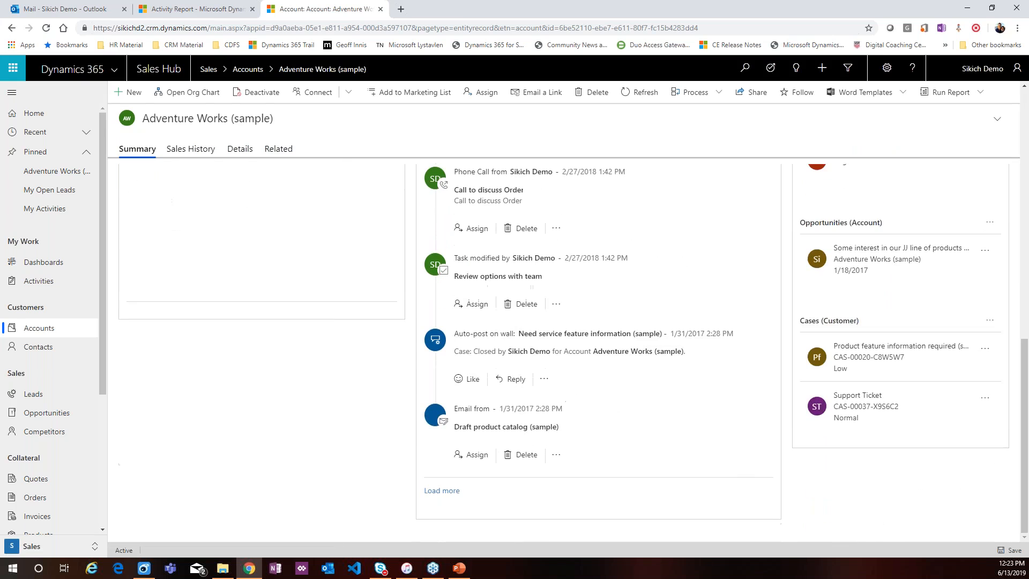
{"action": "left_click", "coordinate": [847, 280]}
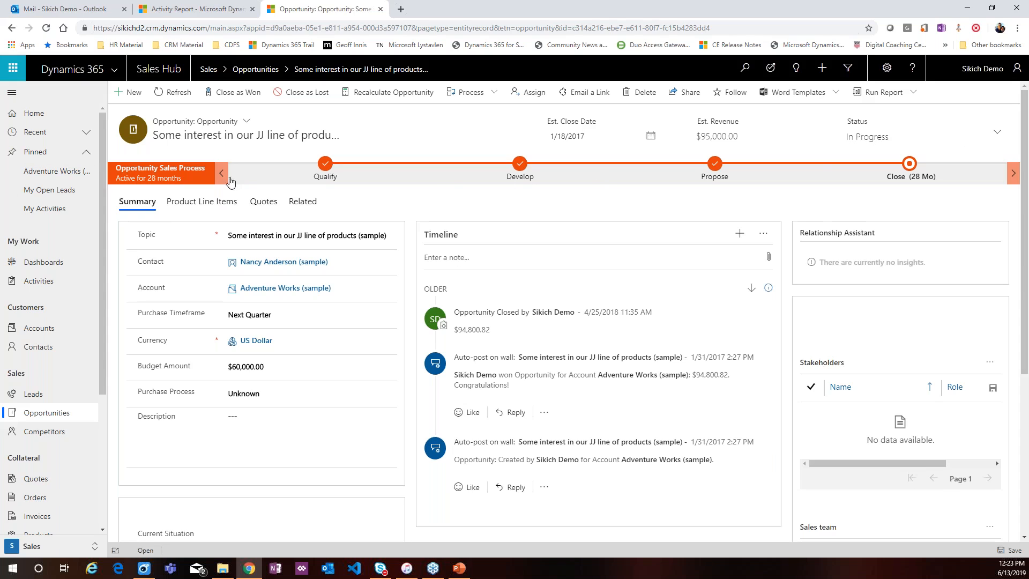
- Set Purchase Process to Committee in the opportunity's Qualify stage and close the stage details
{"action": "left_click", "coordinate": [326, 164]}
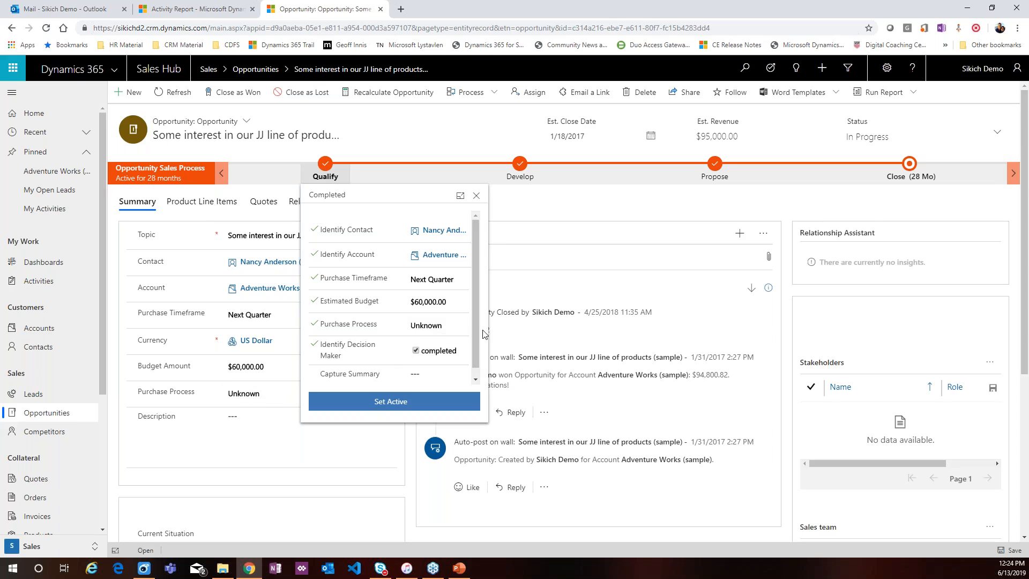
{"action": "left_click", "coordinate": [428, 325]}
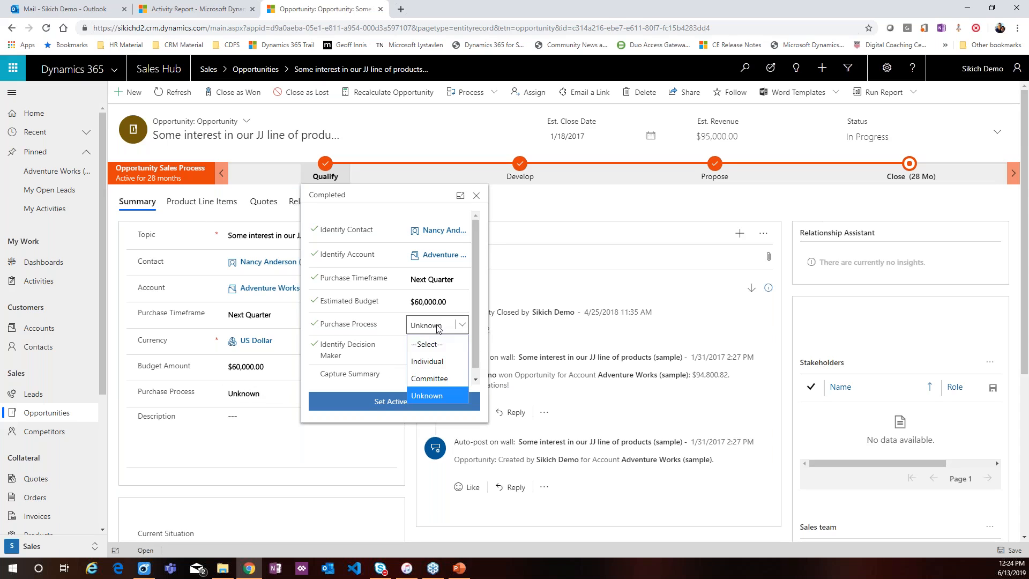
{"action": "left_click", "coordinate": [429, 378]}
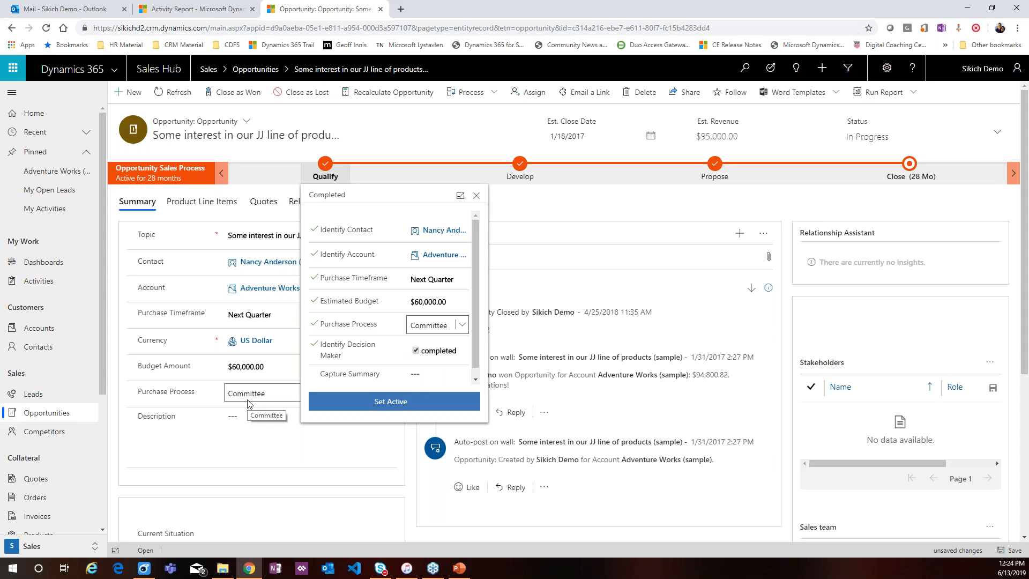
{"action": "left_click", "coordinate": [476, 196]}
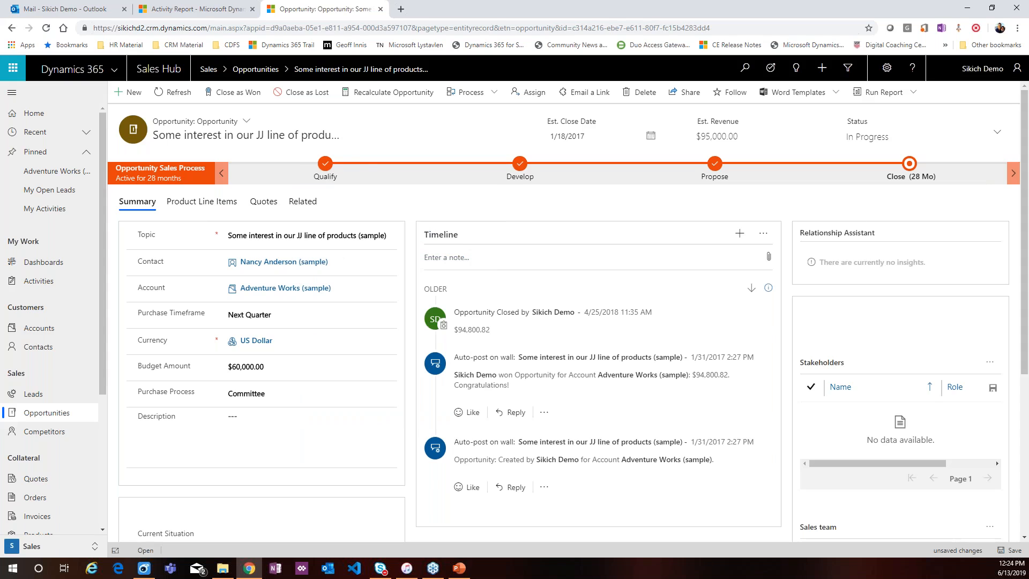
- Dock the Qualify stage details beside the form, review the Develop, Propose and Close stage steps, and close the docked details
{"action": "left_click", "coordinate": [325, 166]}
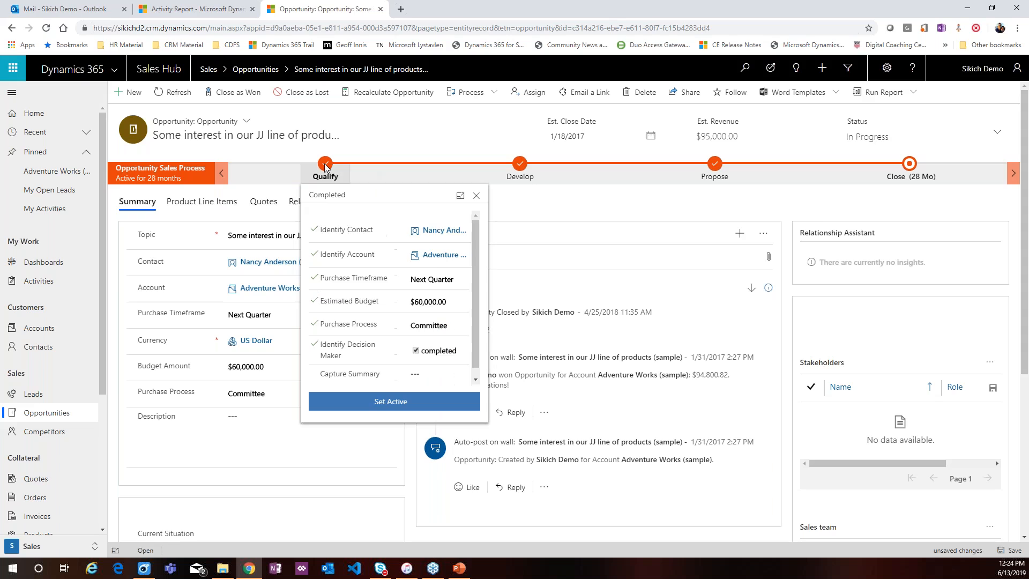
{"action": "left_click", "coordinate": [460, 199]}
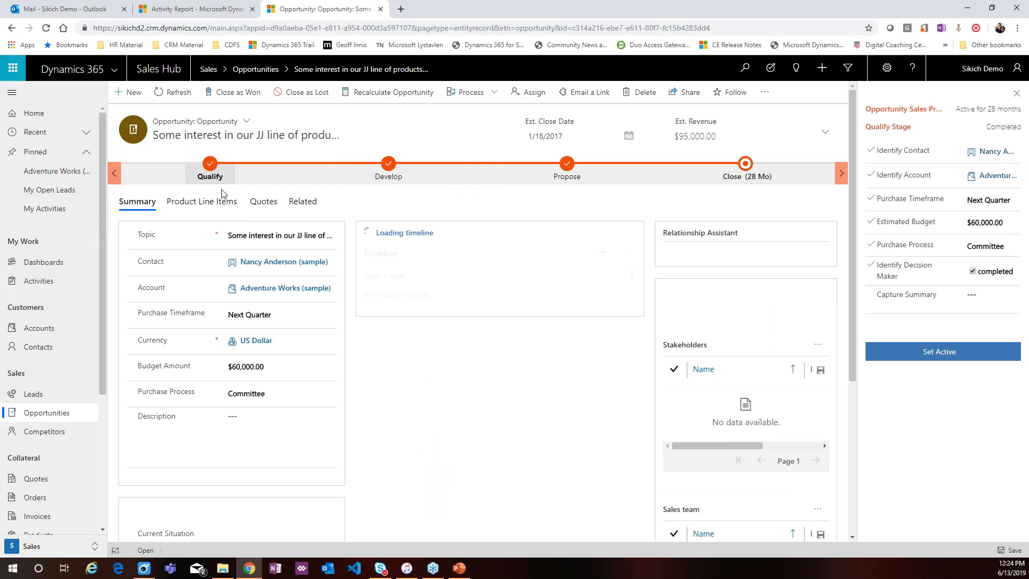
{"action": "left_click", "coordinate": [388, 163]}
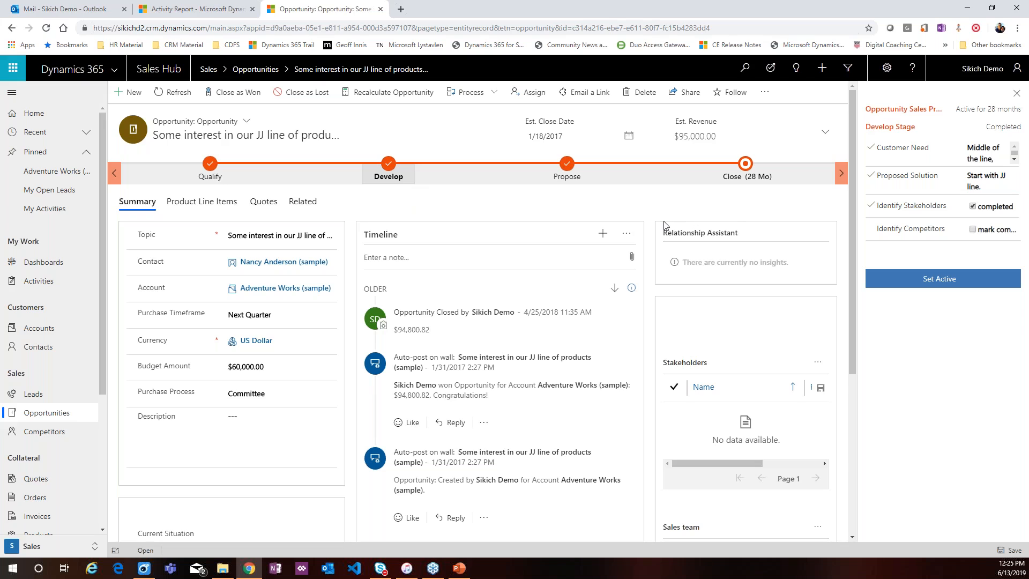
{"action": "left_click", "coordinate": [210, 166]}
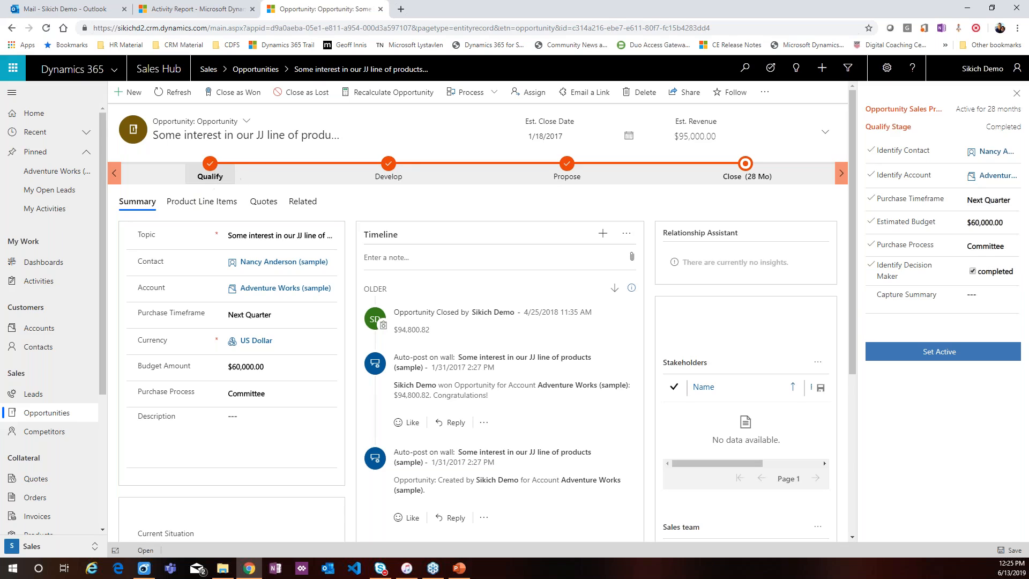
{"action": "left_click", "coordinate": [388, 171]}
{"action": "left_click", "coordinate": [565, 167]}
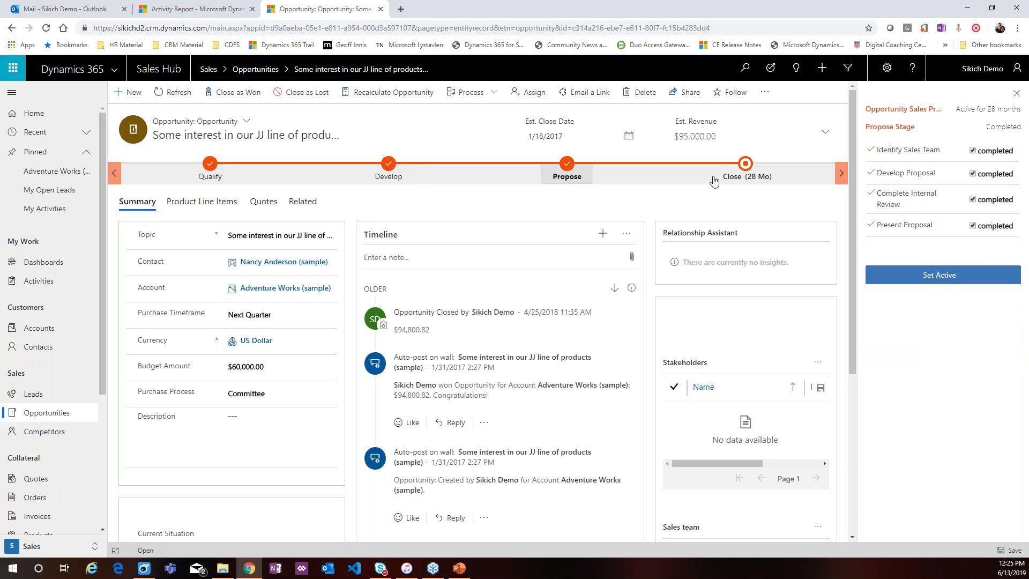
{"action": "left_click", "coordinate": [745, 164]}
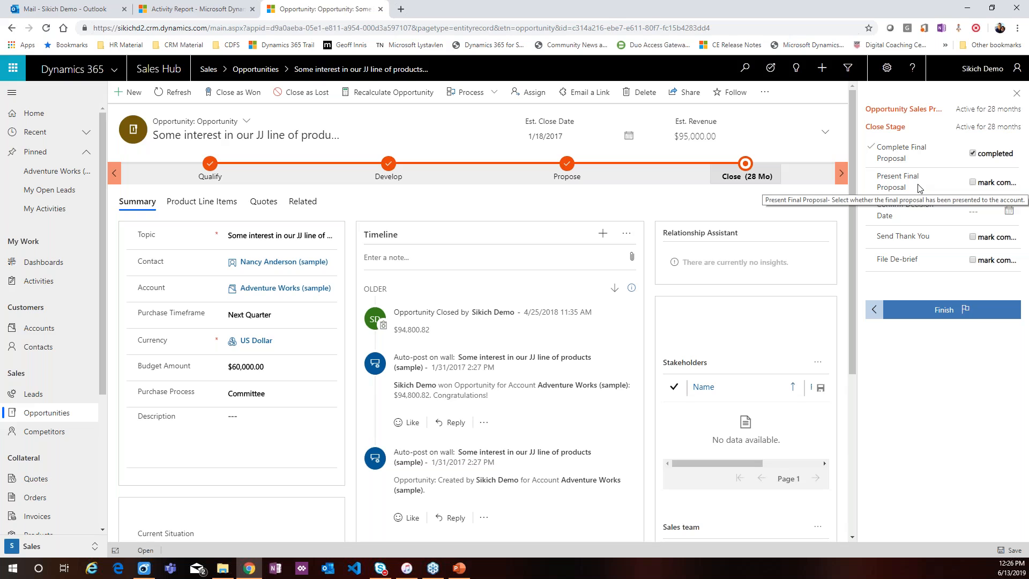
{"action": "left_click", "coordinate": [1016, 97]}
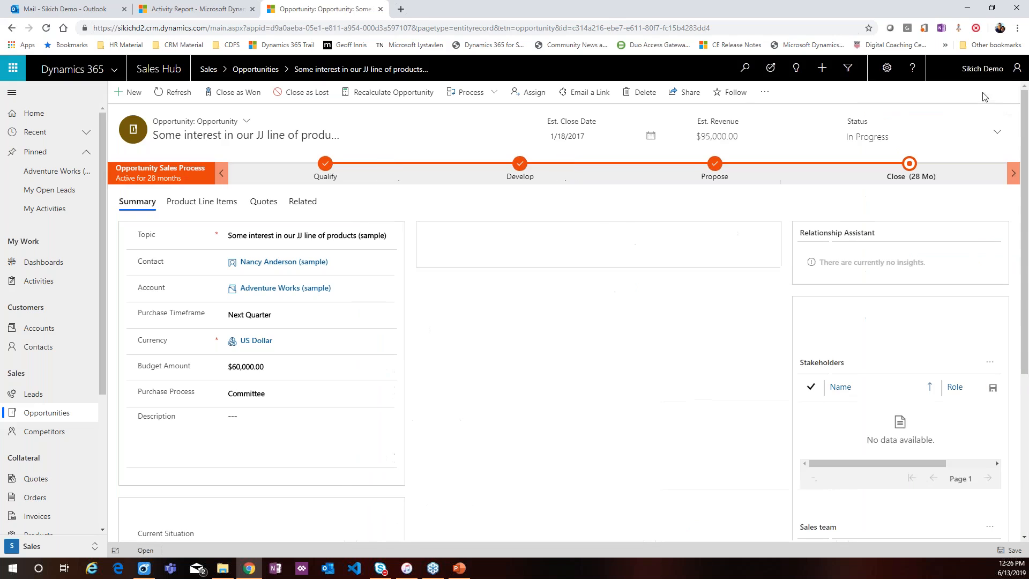
- Display the records behind the sales dashboard's My Open Opportunities chart and filter them to the Close stage
{"action": "left_click", "coordinate": [161, 72]}
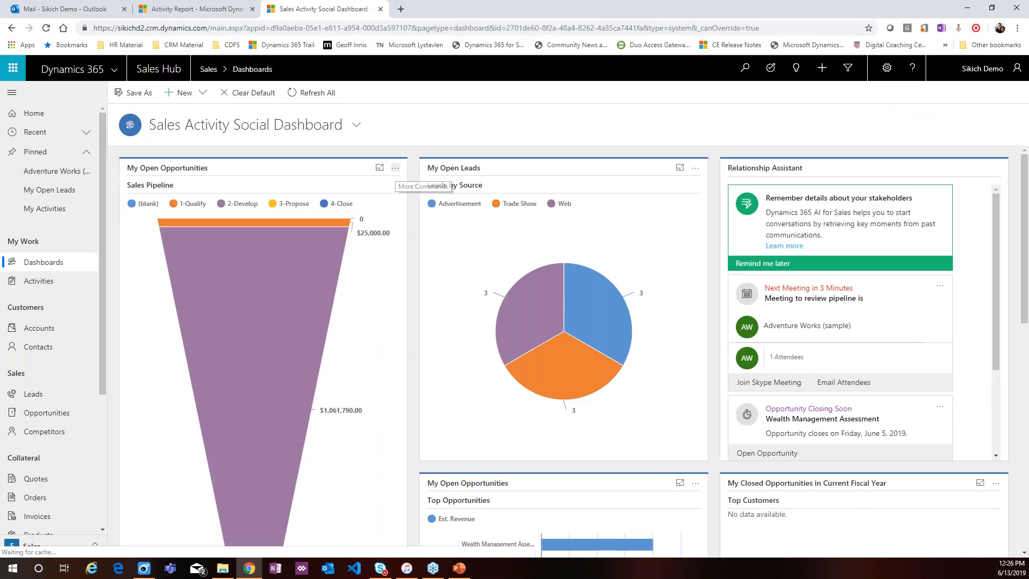
{"action": "left_click", "coordinate": [395, 168]}
{"action": "left_click", "coordinate": [431, 207]}
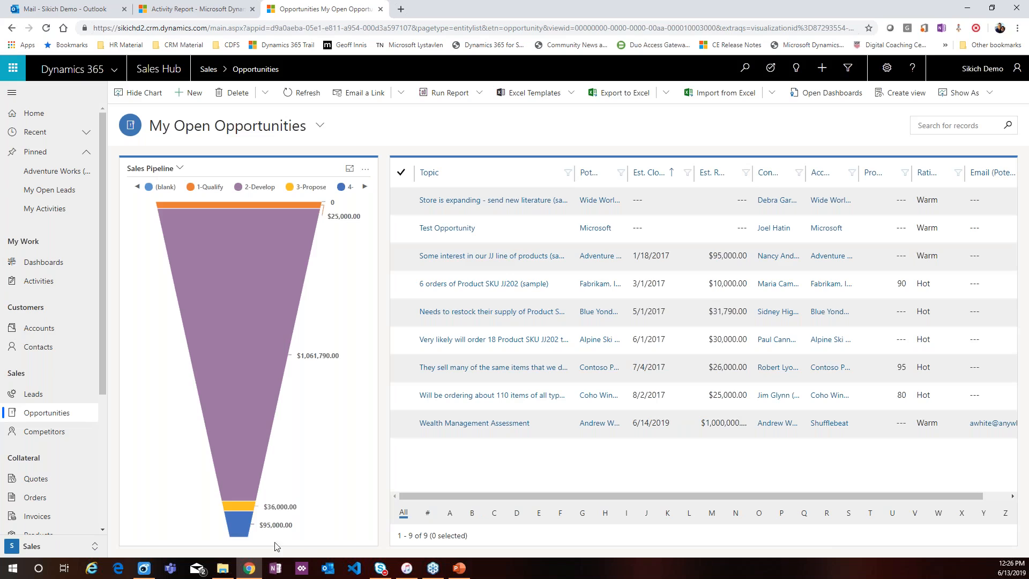
{"action": "left_click", "coordinate": [241, 528]}
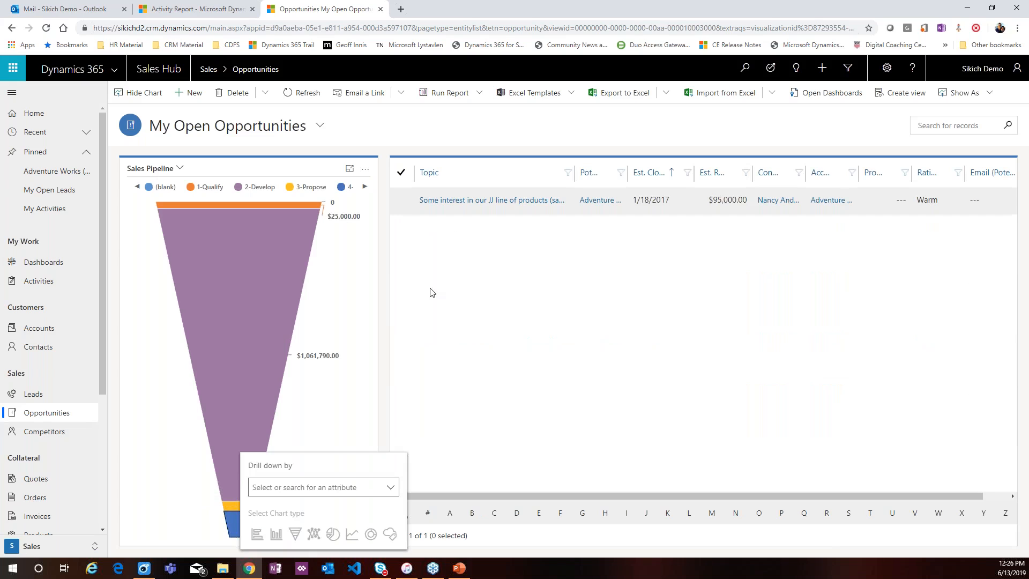
{"action": "left_click", "coordinate": [673, 353]}
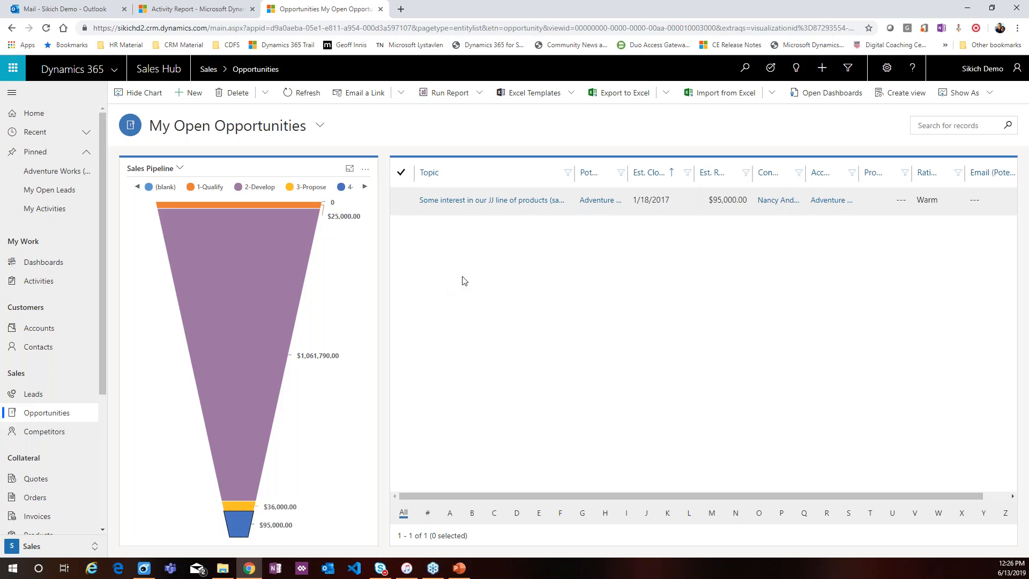
- Open the filtered JJ line of products opportunity and view the steps of its Close stage
{"action": "left_click", "coordinate": [482, 201]}
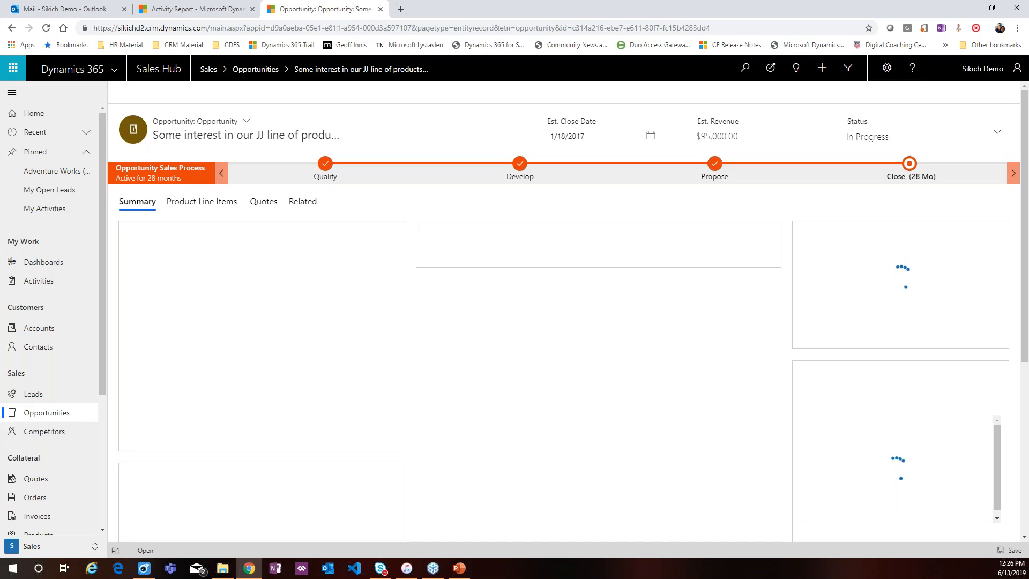
{"action": "left_click", "coordinate": [910, 164]}
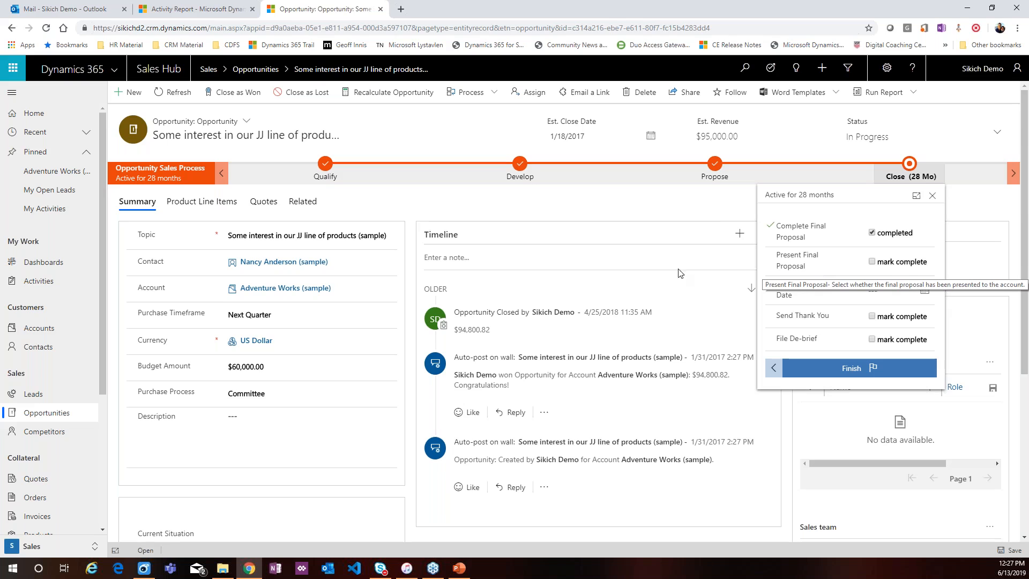
{"action": "left_click", "coordinate": [622, 216]}
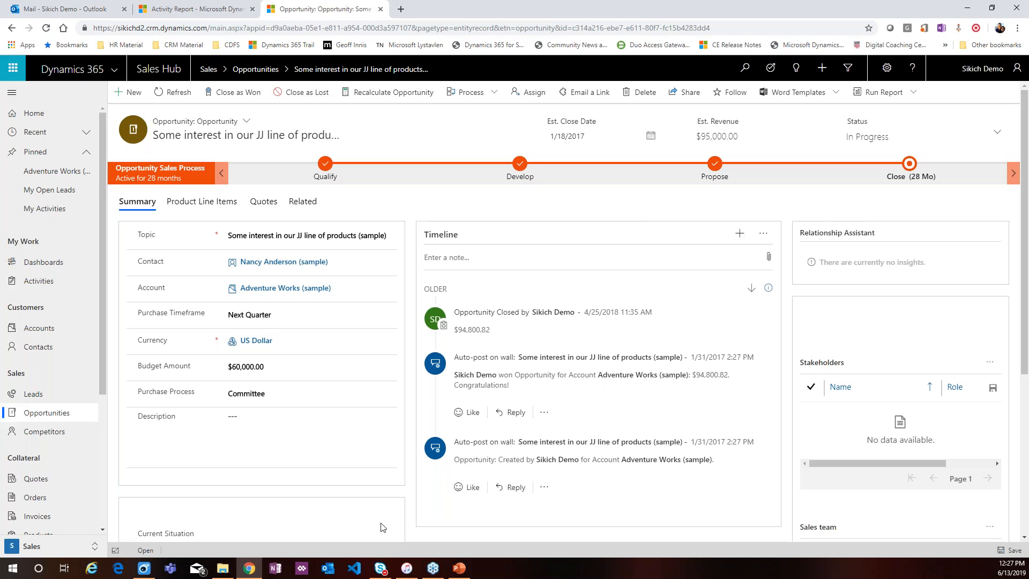
- Switch to the PowerPoint deck, go to the Building Organization Charts slide and move its org chart picture up over the bullets
{"action": "left_click", "coordinate": [460, 568]}
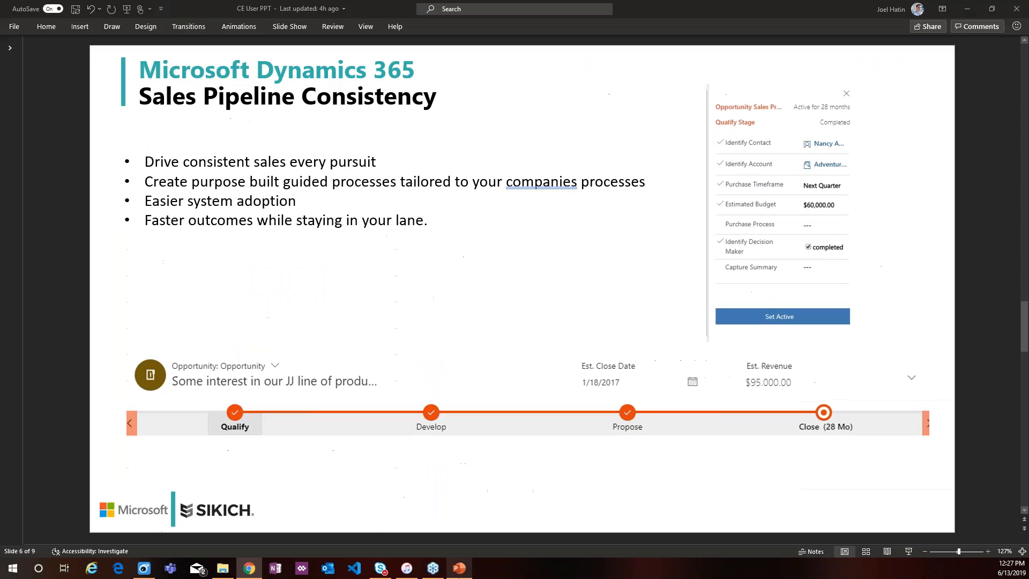
{"action": "left_click", "coordinate": [1023, 389]}
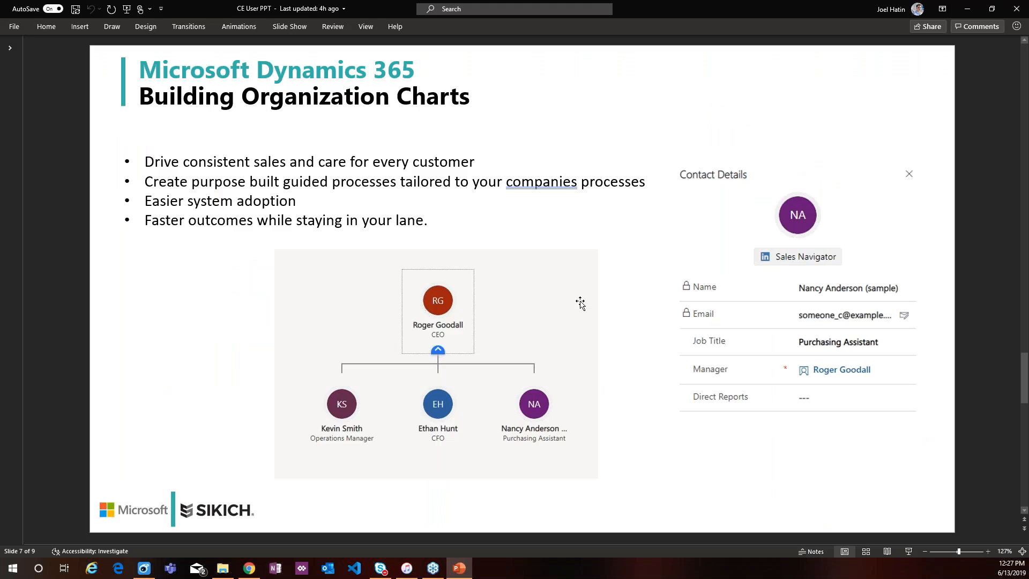
{"action": "left_click_drag", "start_coordinate": [477, 330], "coordinate": [464, 232]}
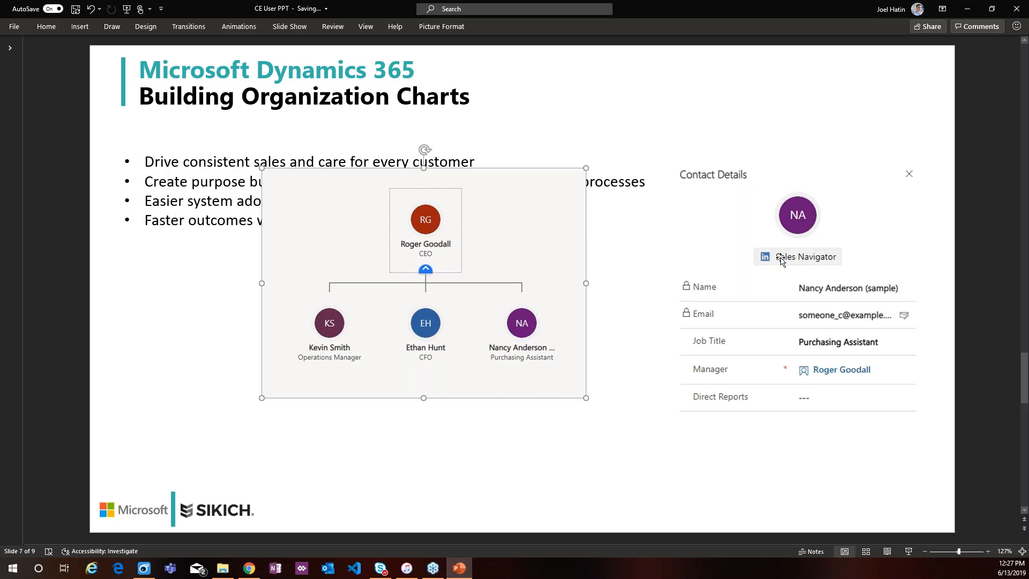
- Return to Dynamics 365, open the Adventure Works account from the opportunity and display its org chart
{"action": "left_click", "coordinate": [970, 10]}
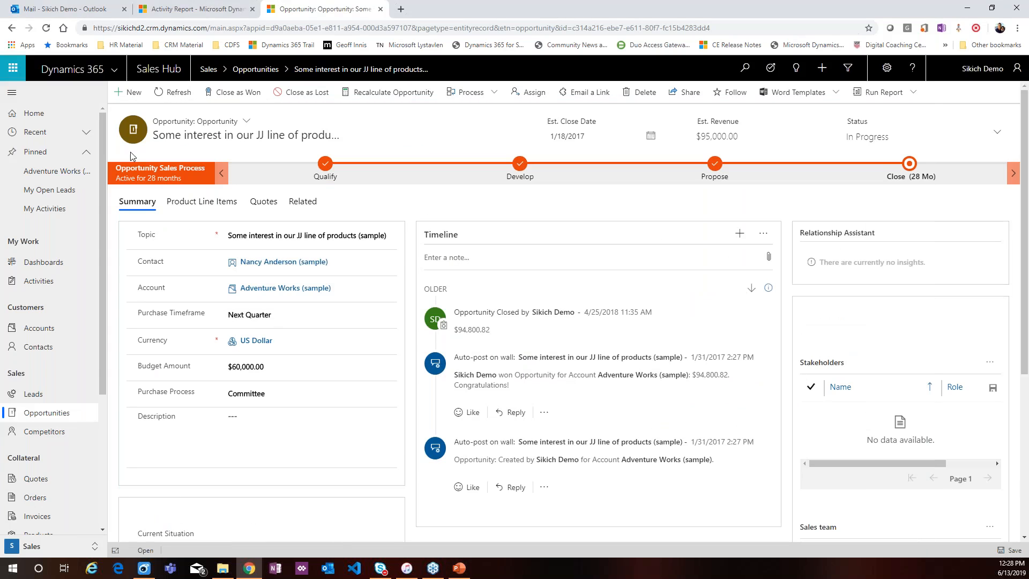
{"action": "left_click", "coordinate": [283, 288]}
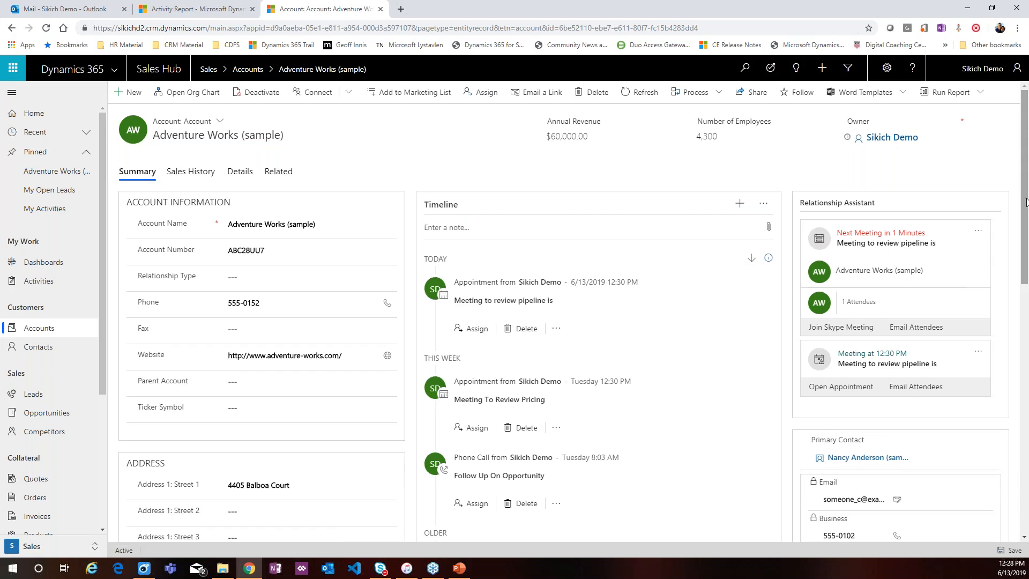
{"action": "left_click_drag", "start_coordinate": [1026, 196], "coordinate": [1025, 354]}
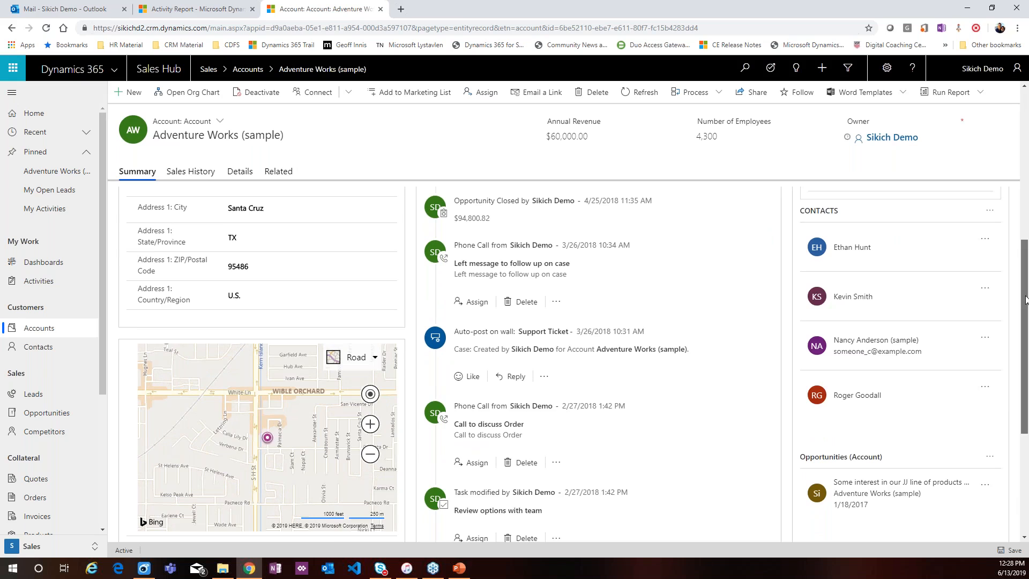
{"action": "left_click_drag", "start_coordinate": [1026, 299], "coordinate": [1027, 111]}
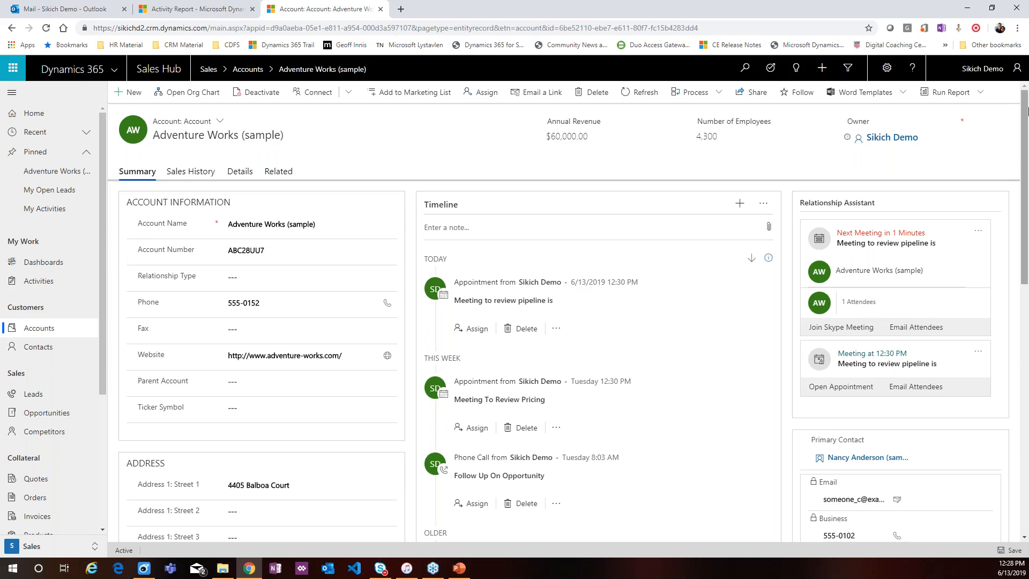
{"action": "left_click", "coordinate": [194, 99]}
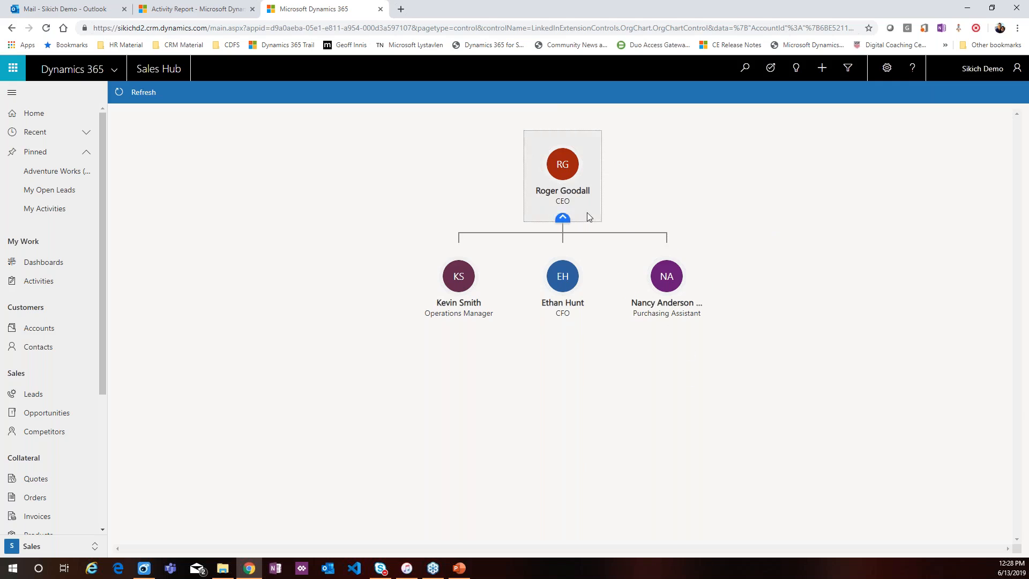
- In the org chart, change the Purchasing Assistant's manager from the CEO to the CFO and save the contact details
{"action": "left_click", "coordinate": [668, 276]}
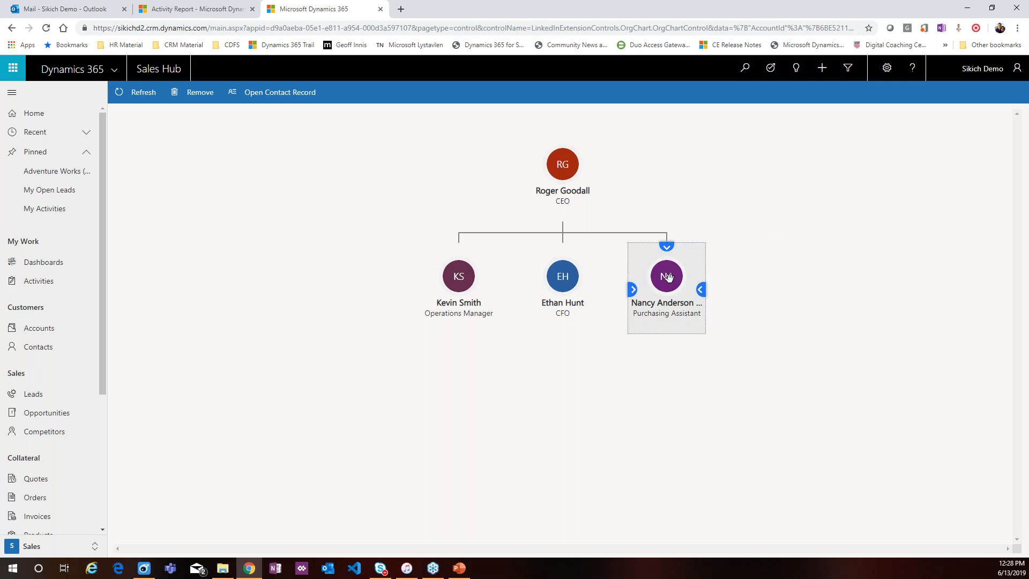
{"action": "double_click", "coordinate": [672, 278]}
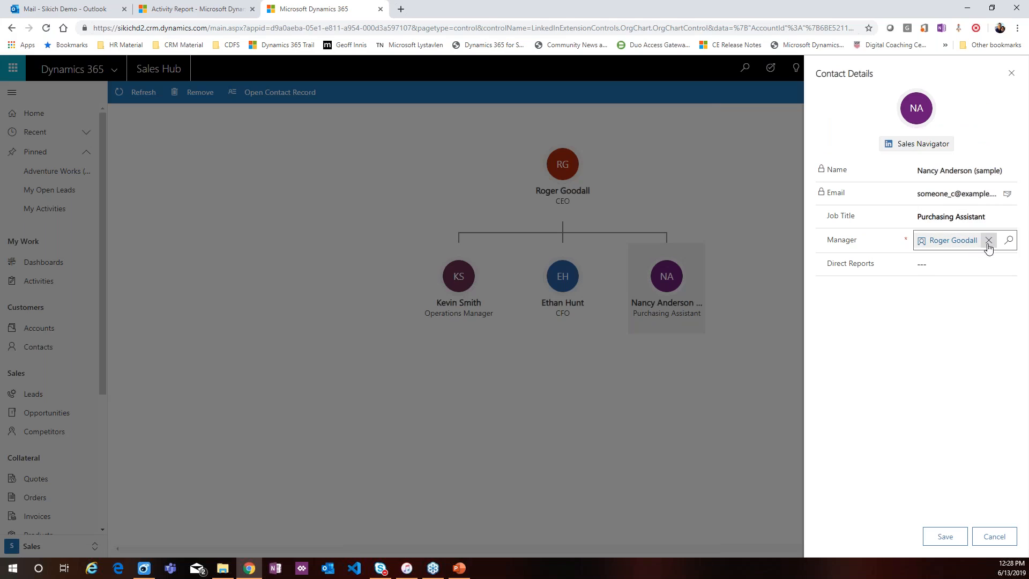
{"action": "left_click", "coordinate": [989, 242]}
{"action": "left_click", "coordinate": [937, 240]}
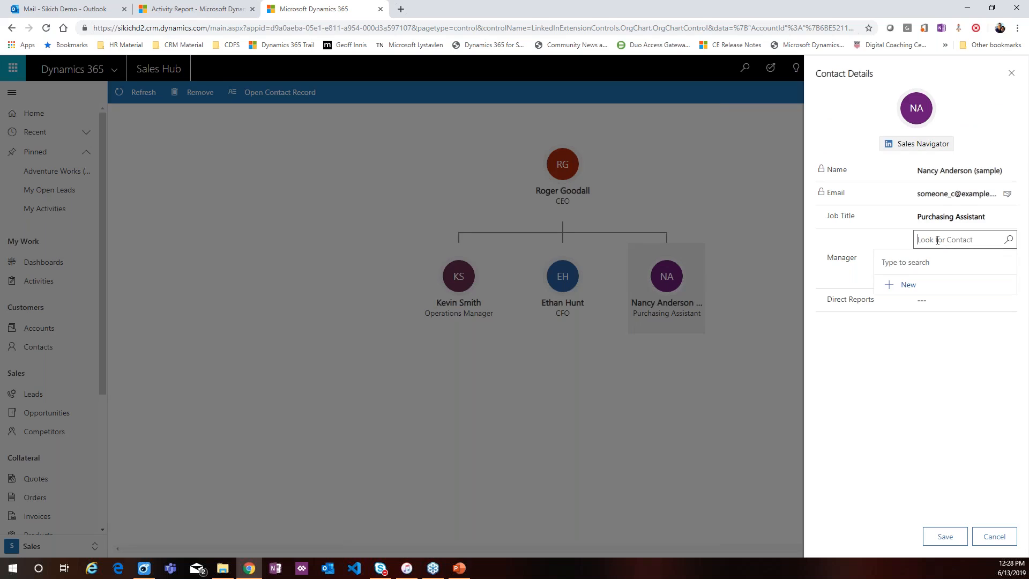
{"action": "type", "text": "etha"}
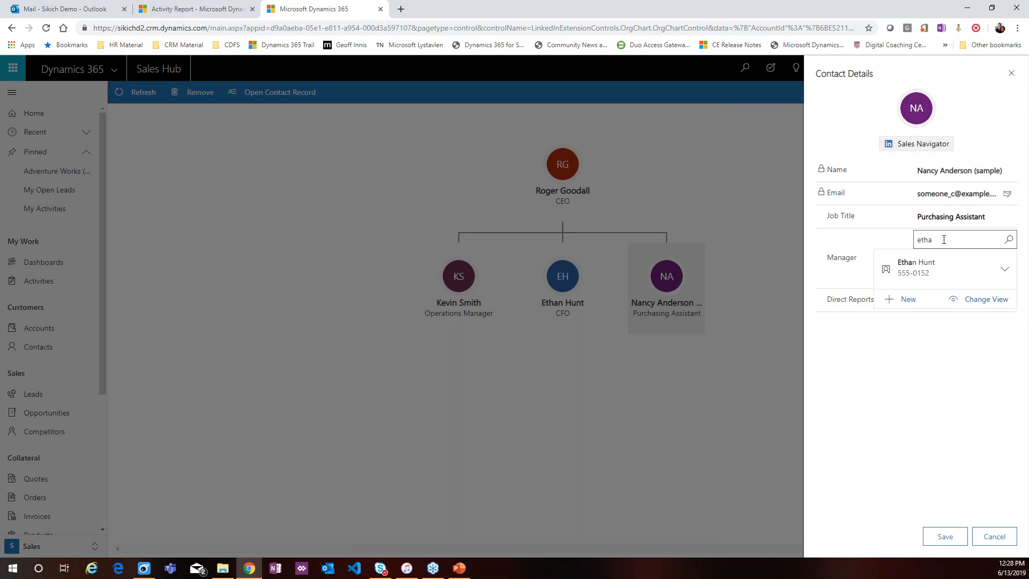
{"action": "left_click", "coordinate": [915, 268]}
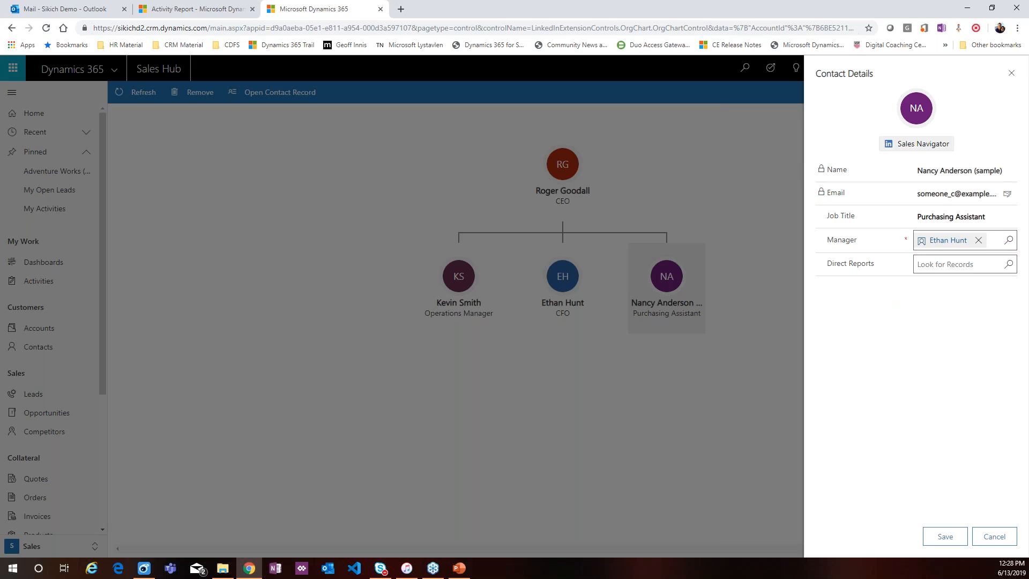
{"action": "left_click", "coordinate": [944, 537]}
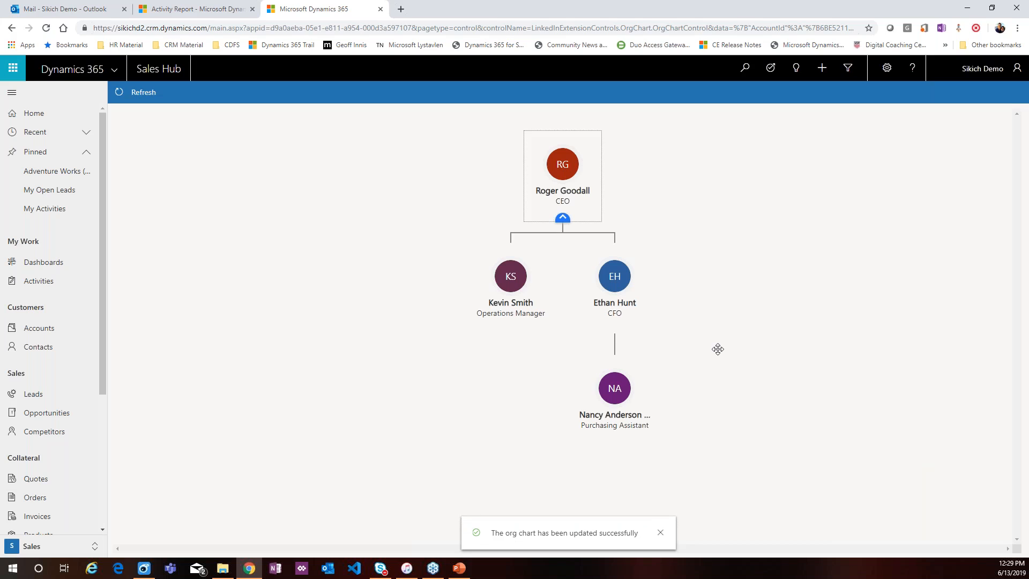
- View the Purchasing Assistant's contact details with the Sales Navigator link, close them and return to the pinned Adventure Works account
{"action": "left_click", "coordinate": [616, 393]}
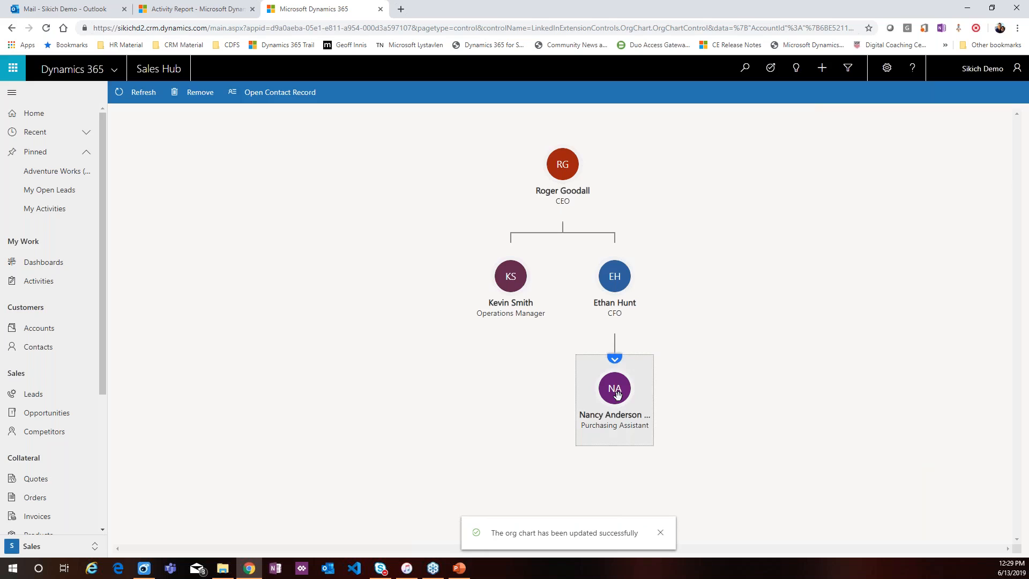
{"action": "left_click", "coordinate": [617, 394]}
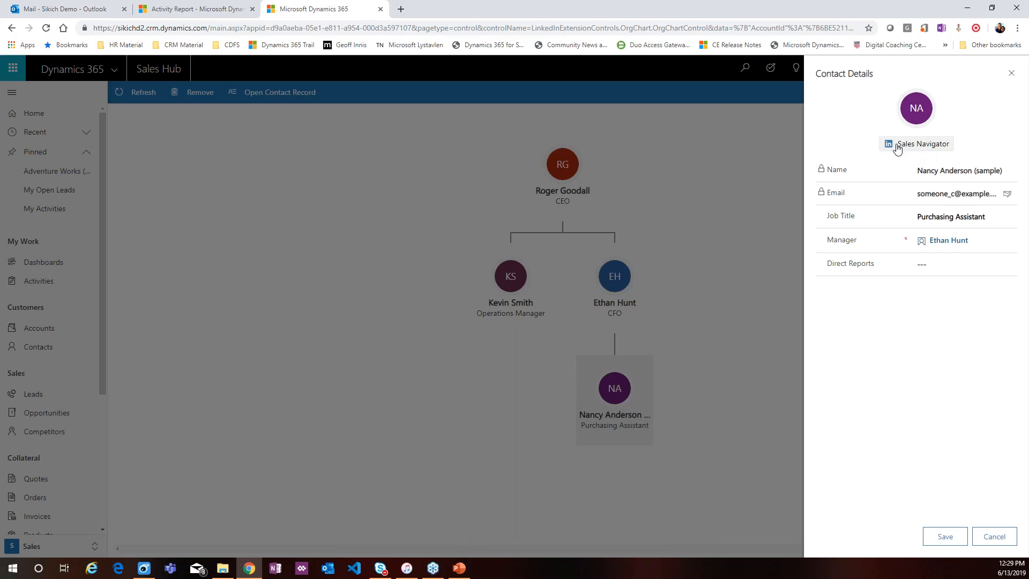
{"action": "left_click", "coordinate": [1011, 72]}
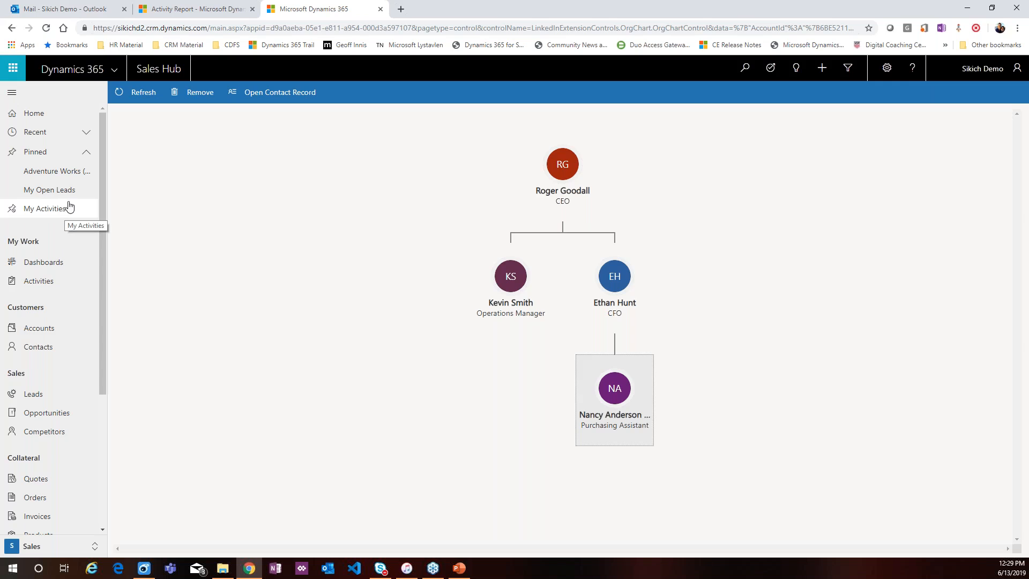
{"action": "left_click", "coordinate": [65, 178]}
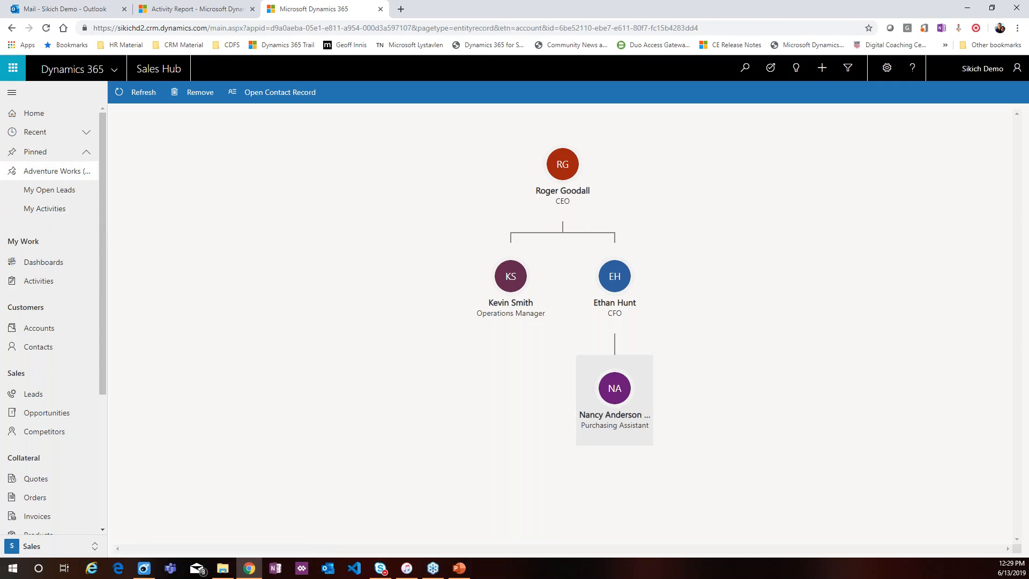